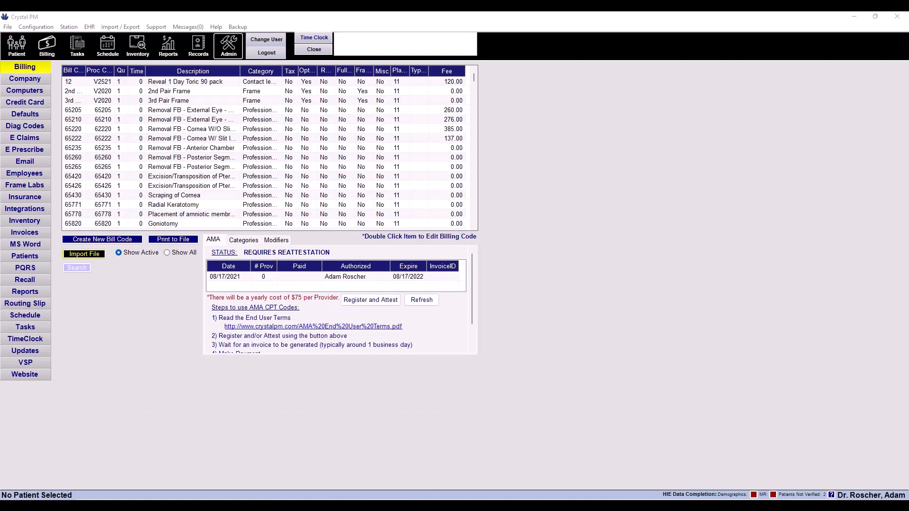
# Step: Replace all billing codes by importing the file "OPTICAL 1 TRAINING - 2022 Full Bill Code List w_Flat Rate Optical Setup" from the Desktop
pyautogui.click(84, 254)
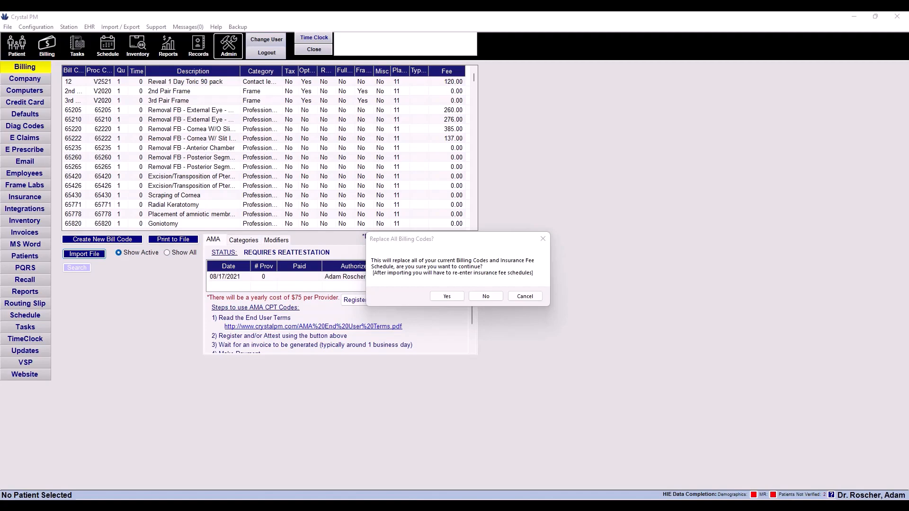
pyautogui.press('Return')
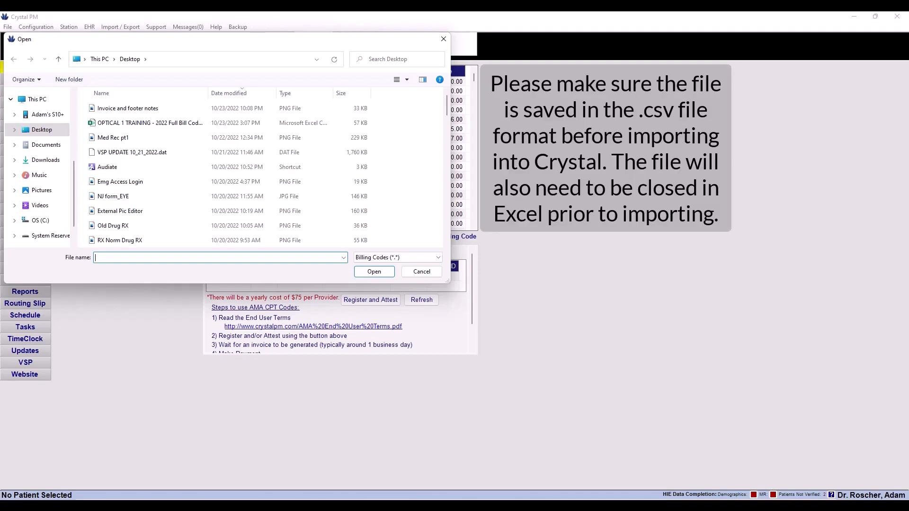
pyautogui.click(150, 123)
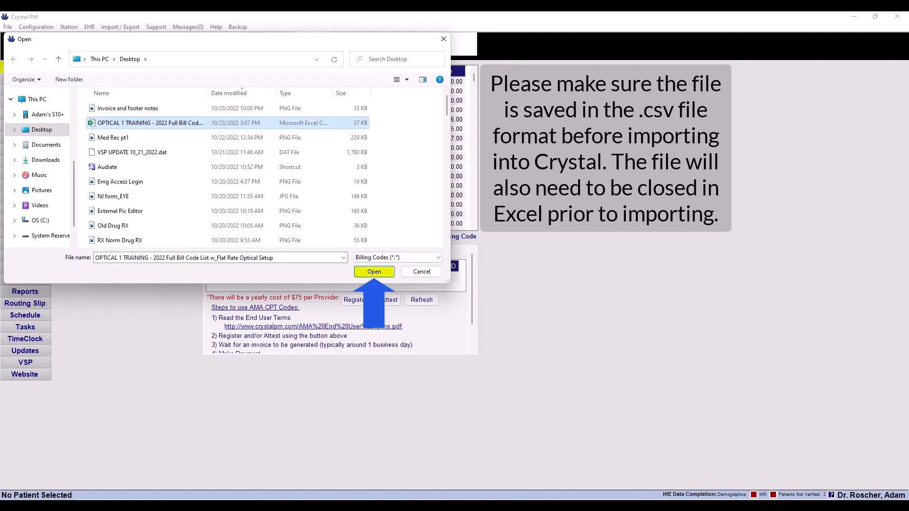
pyautogui.click(374, 272)
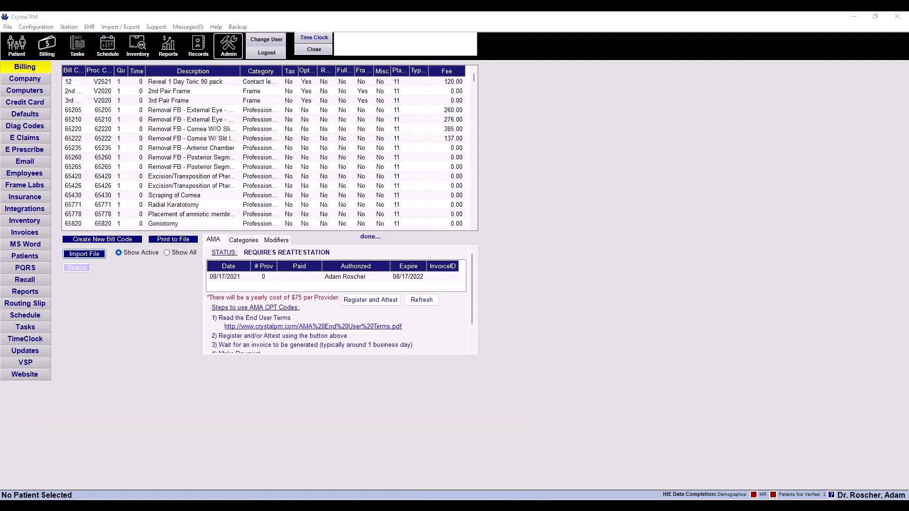
# Step: Create a new bill code with the ID "Progressive XYZ" and the description "Progressive XYZ Lenses"
pyautogui.click(102, 239)
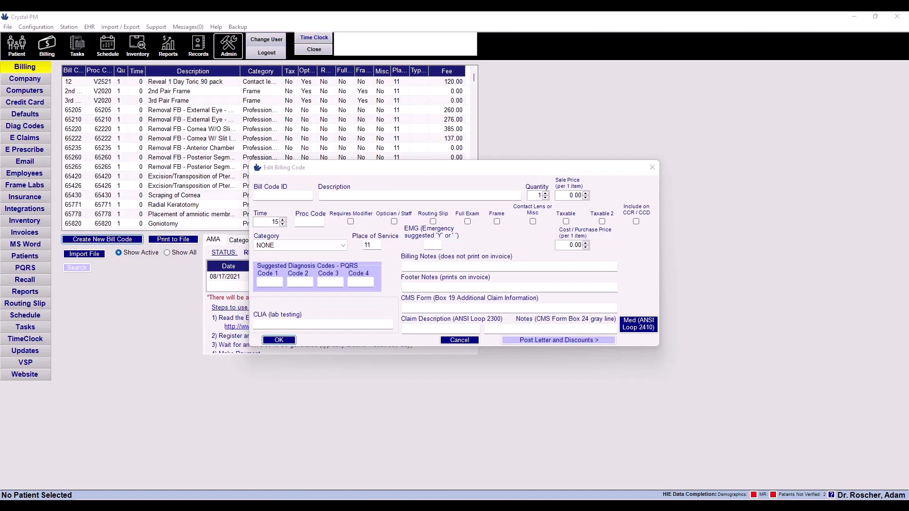
pyautogui.write('Progressi')
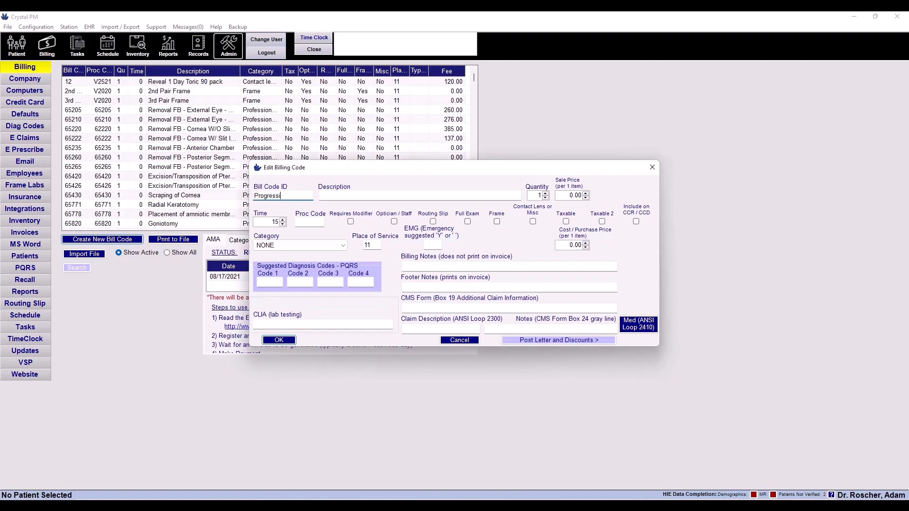
pyautogui.write('ve XYZ')
pyautogui.click(321, 195)
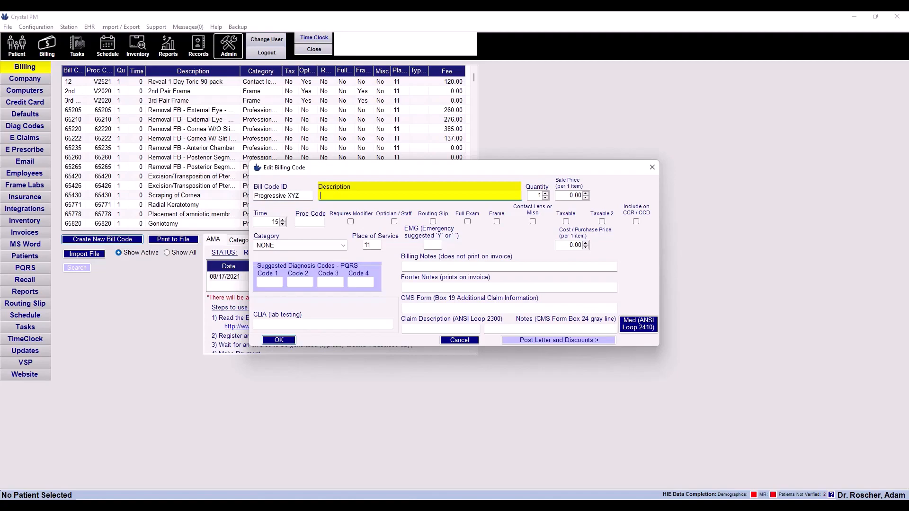
pyautogui.write('Progressive ')
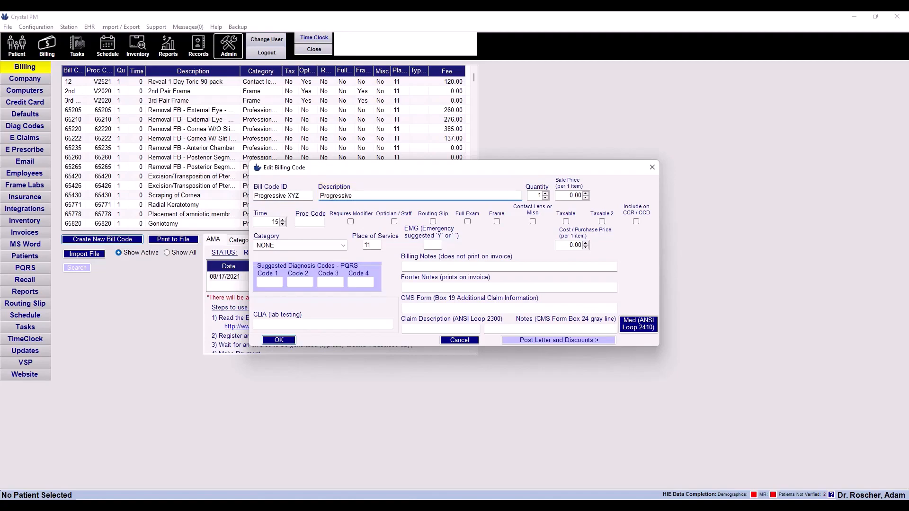
pyautogui.write('XYZ Lenses')
# Step: Give the new bill code quantity 2, sale price 150.00, Proc Code V2781 and category Ophthalmic Lenses, and enable Optician / Staff
pyautogui.press('Tab')
pyautogui.press('Up')
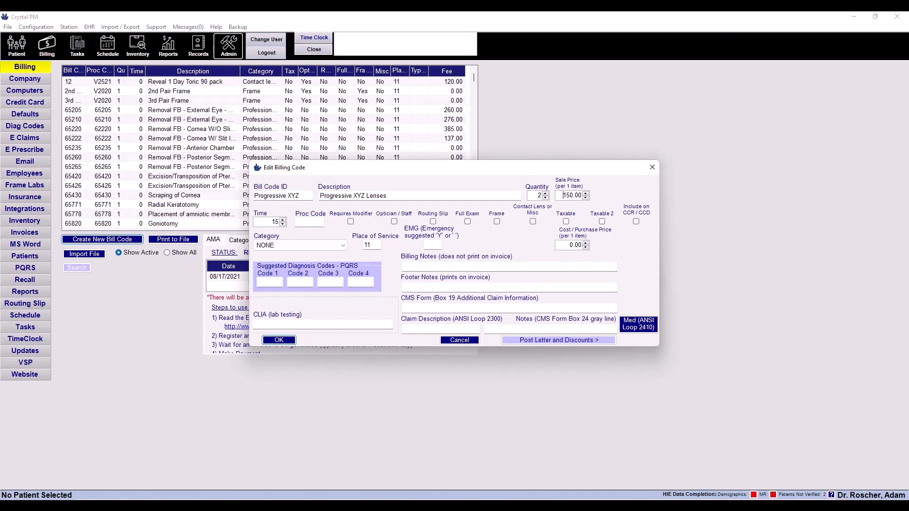
pyautogui.press('Tab')
pyautogui.write('V2781')
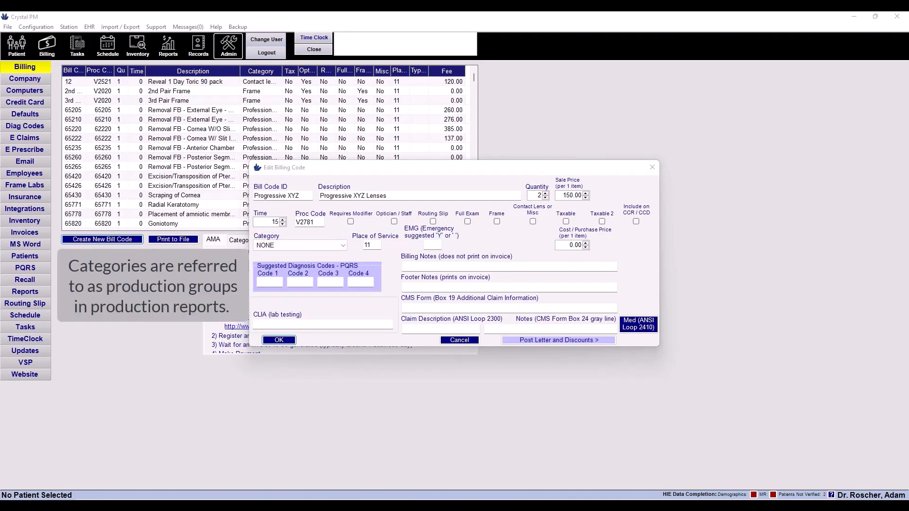
pyautogui.press('o')
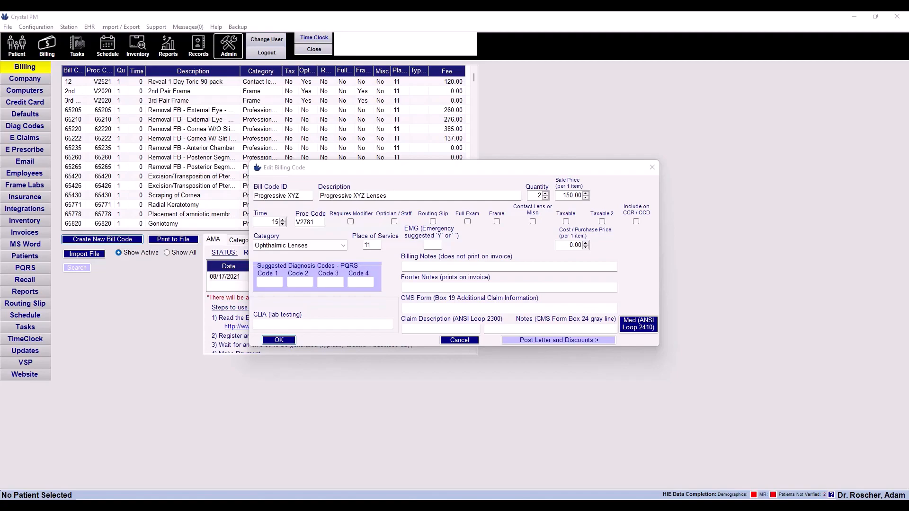
pyautogui.click(394, 221)
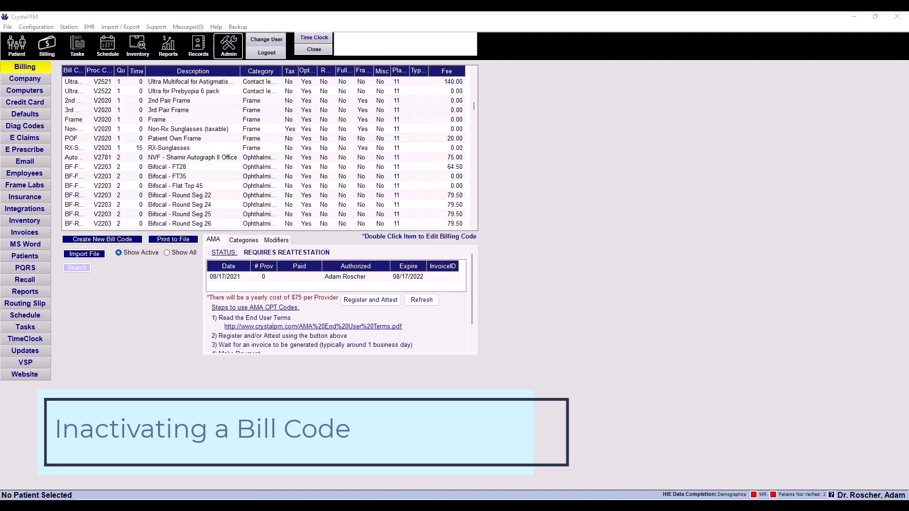
# Step: Inactivate the "Bifocal - FT35" bill code
pyautogui.doubleClick(180, 177)
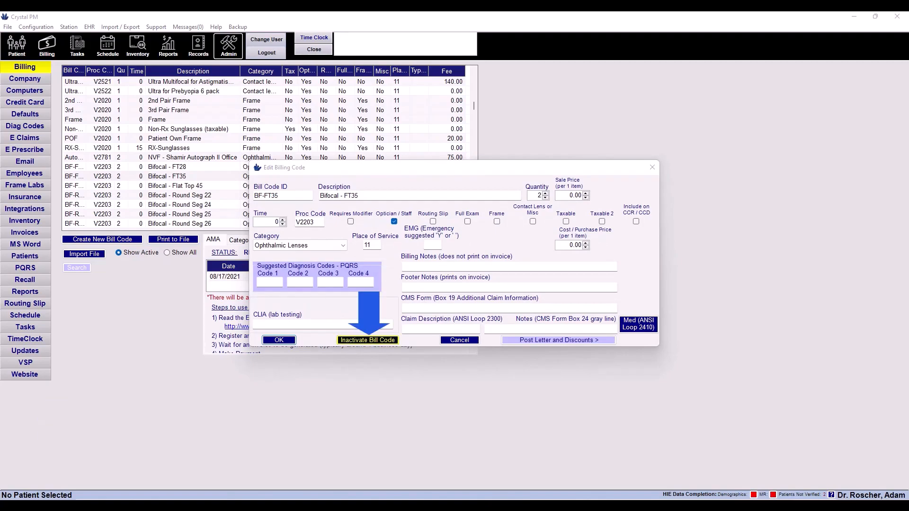
pyautogui.click(368, 340)
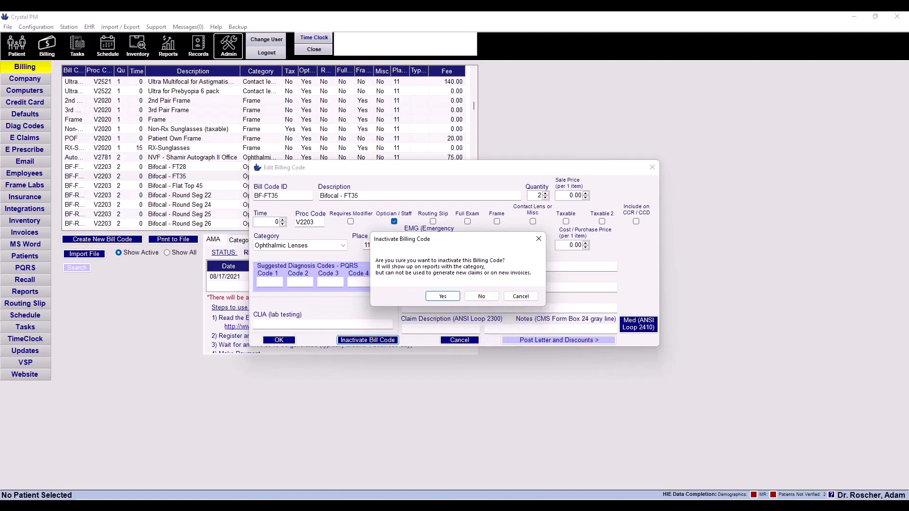
pyautogui.press('Return')
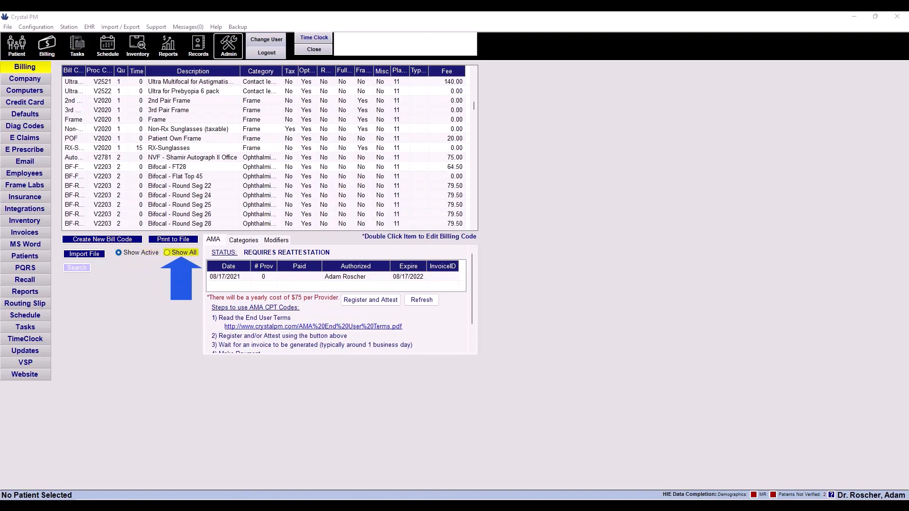
# Step: Show all billing codes, including inactive ones, and reactivate the "Bifocal - FT35" code
pyautogui.click(173, 252)
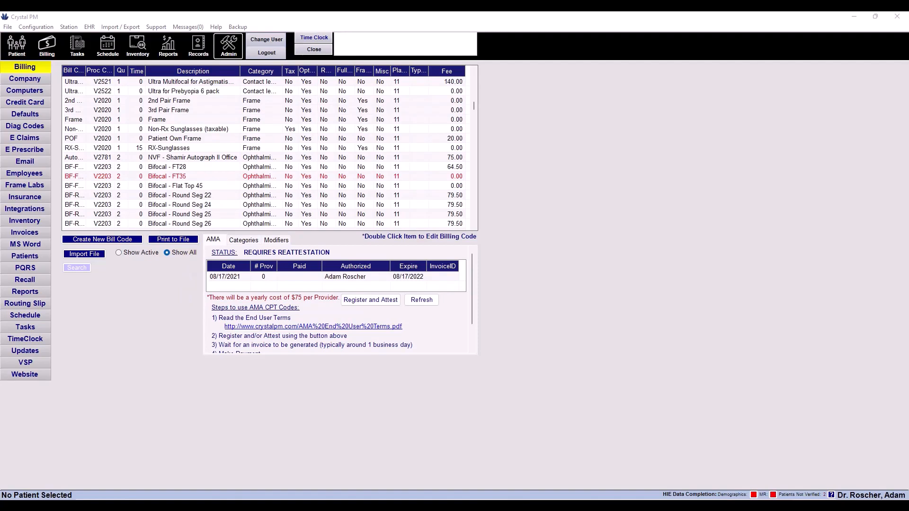
pyautogui.click(189, 176)
pyautogui.doubleClick(189, 176)
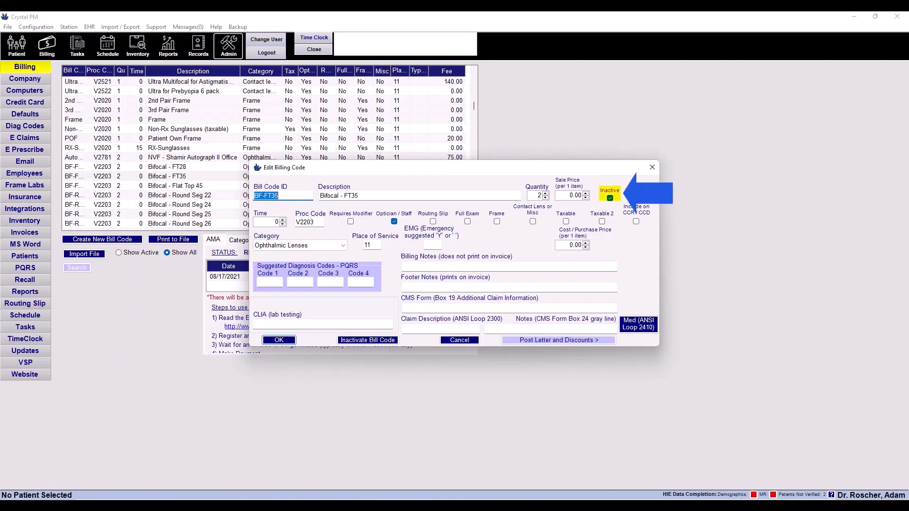
pyautogui.click(609, 198)
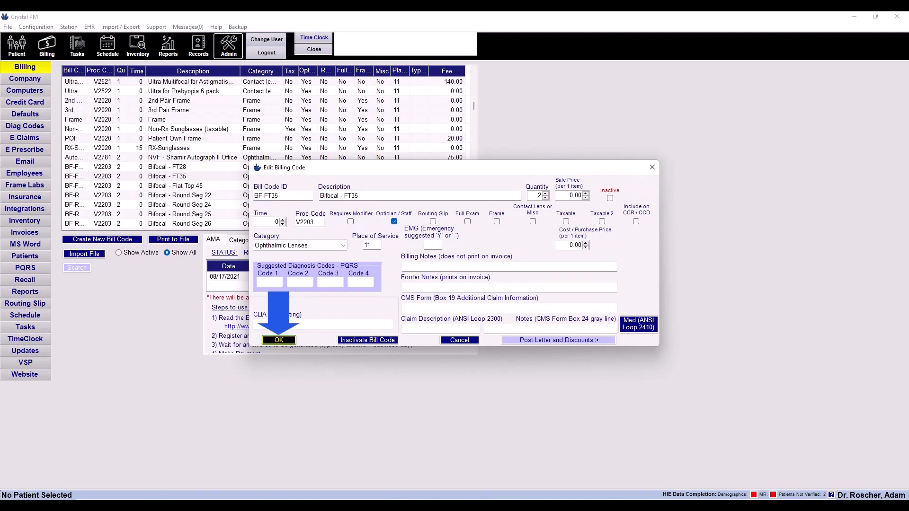
pyautogui.press('Return')
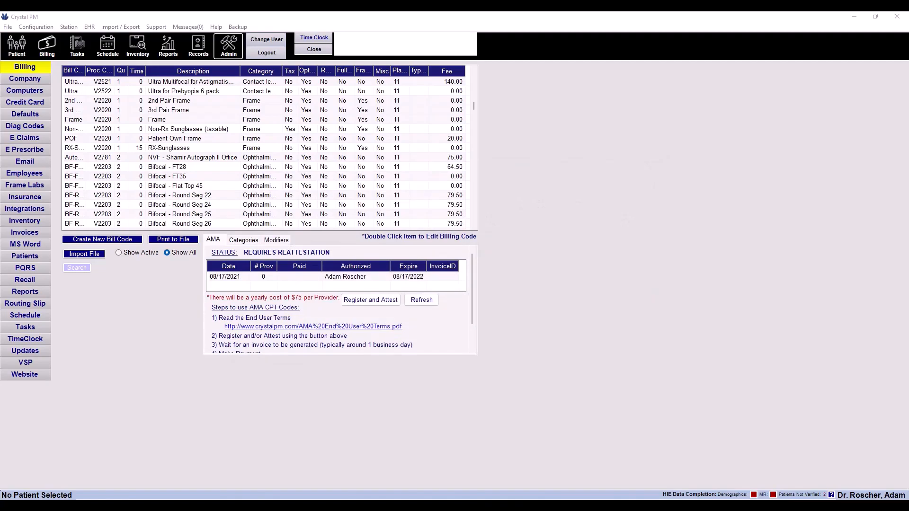
pyautogui.click(167, 176)
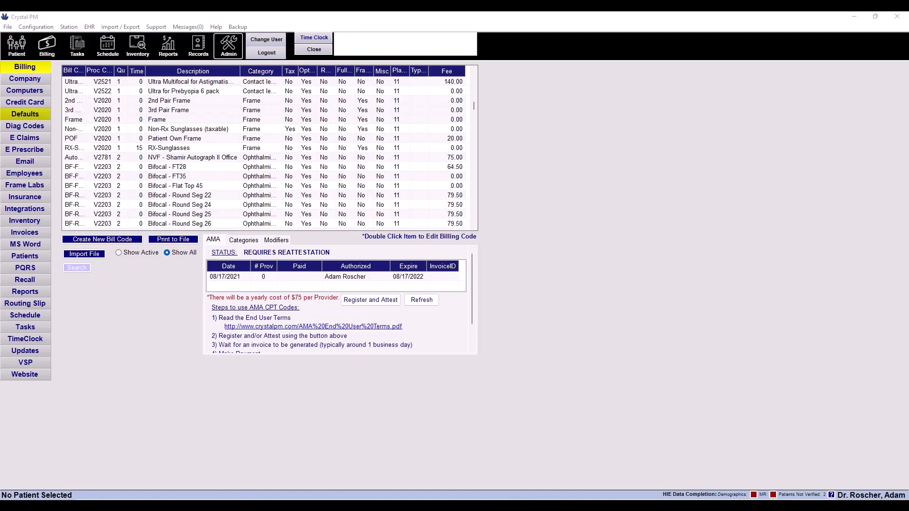
# Step: Open the Frames Page Defaults in the administrative default values
pyautogui.click(24, 114)
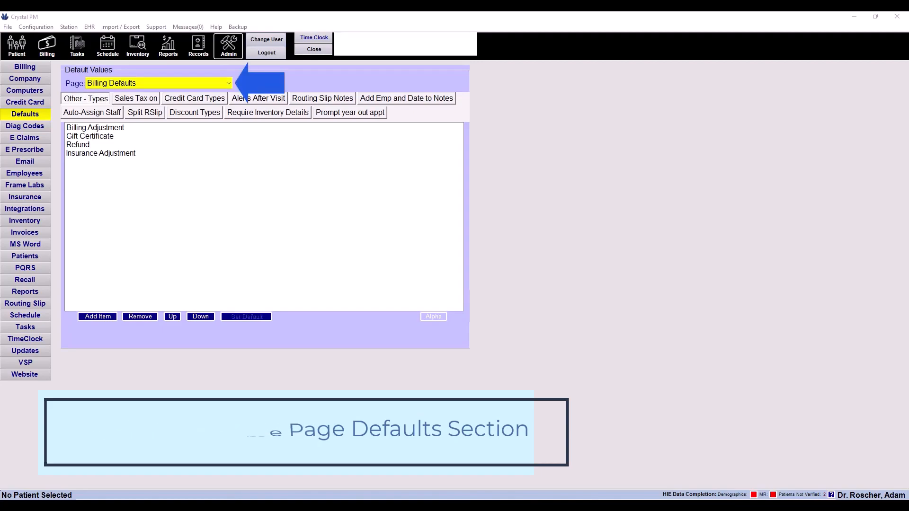
pyautogui.click(227, 84)
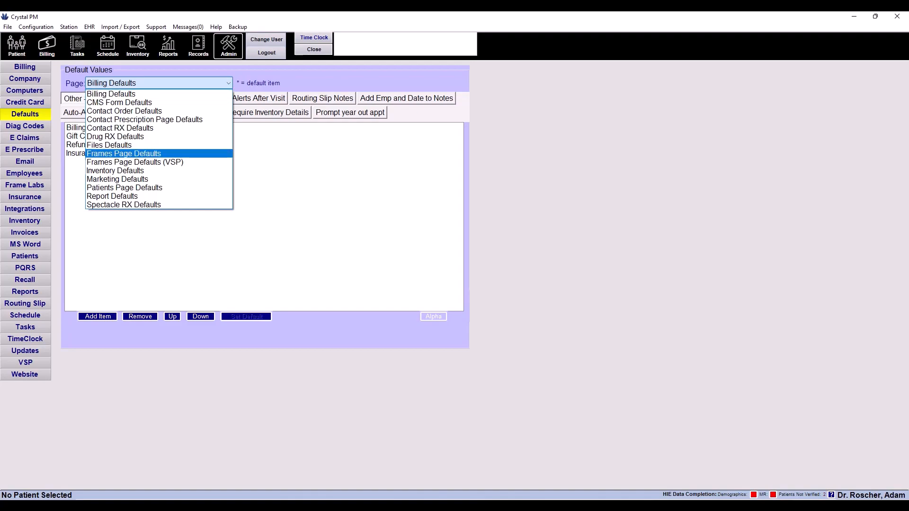
pyautogui.press('Return')
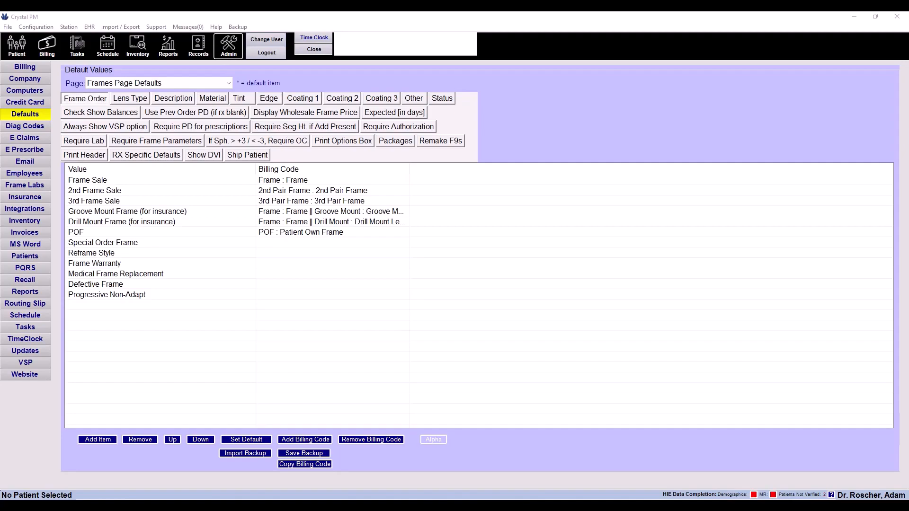
# Step: Examine the Frame Order choices in the Spectacle Lab Orders window, and minimize that window
pyautogui.hotkey('alt', 'Tab')
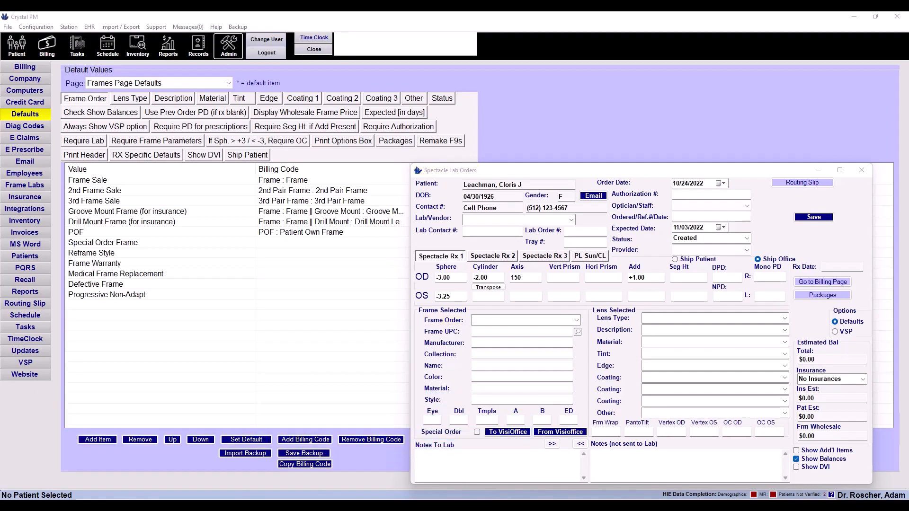
pyautogui.click(576, 321)
pyautogui.click(818, 170)
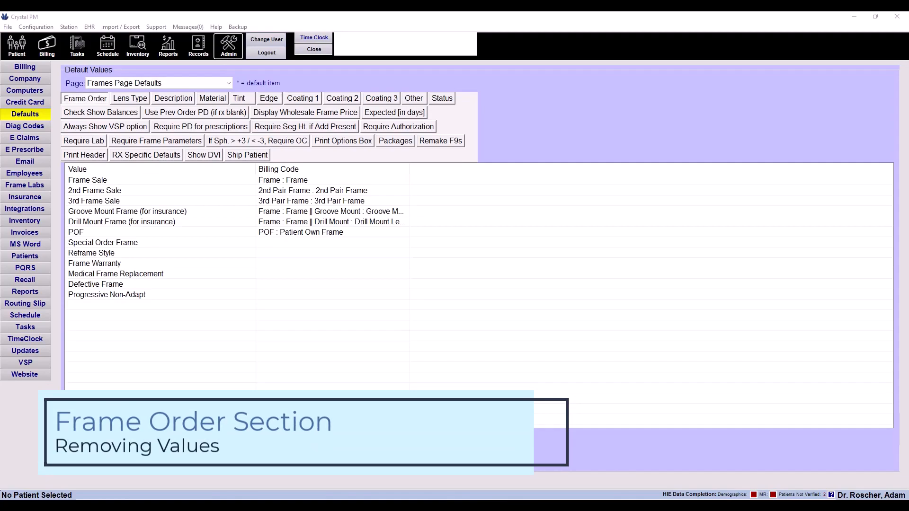
# Step: Remove the "Progressive Non-Adapt" value from the Frame Order defaults and add a new value named "RX Sunglass Sale"
pyautogui.click(107, 294)
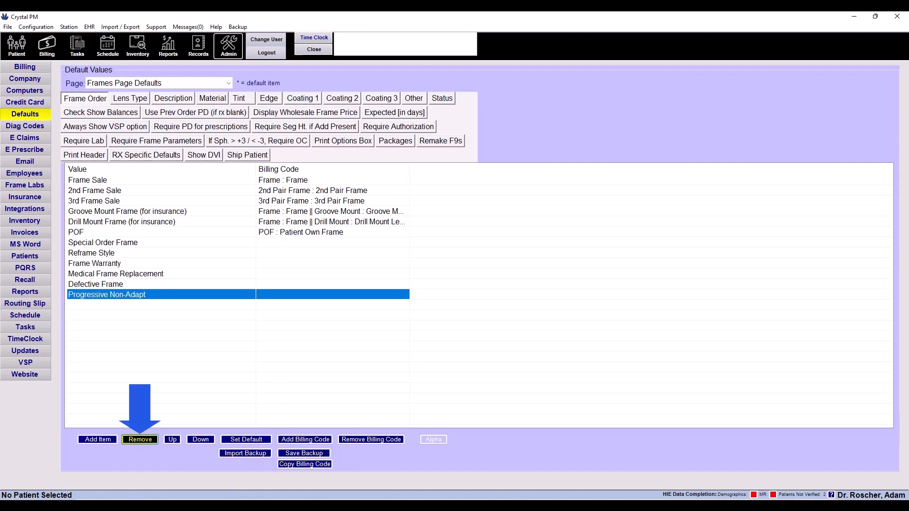
pyautogui.click(140, 439)
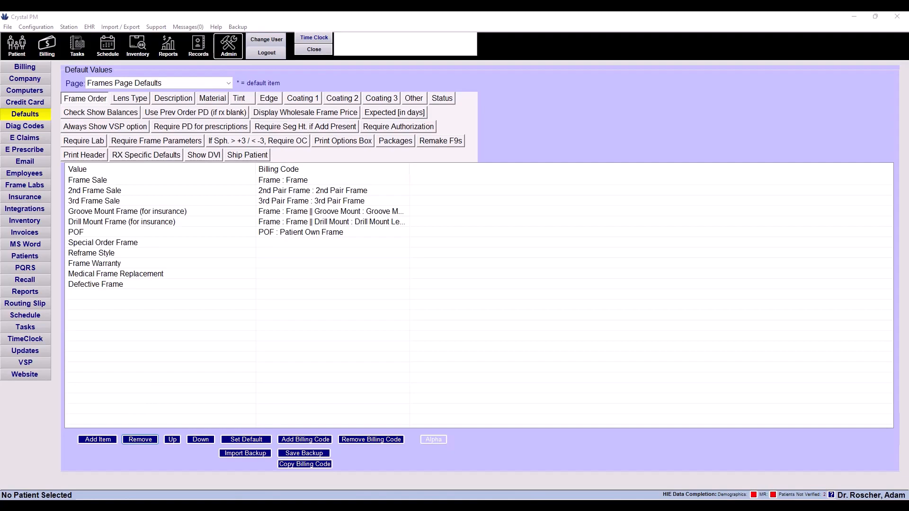
pyautogui.rightClick(87, 384)
pyautogui.click(98, 387)
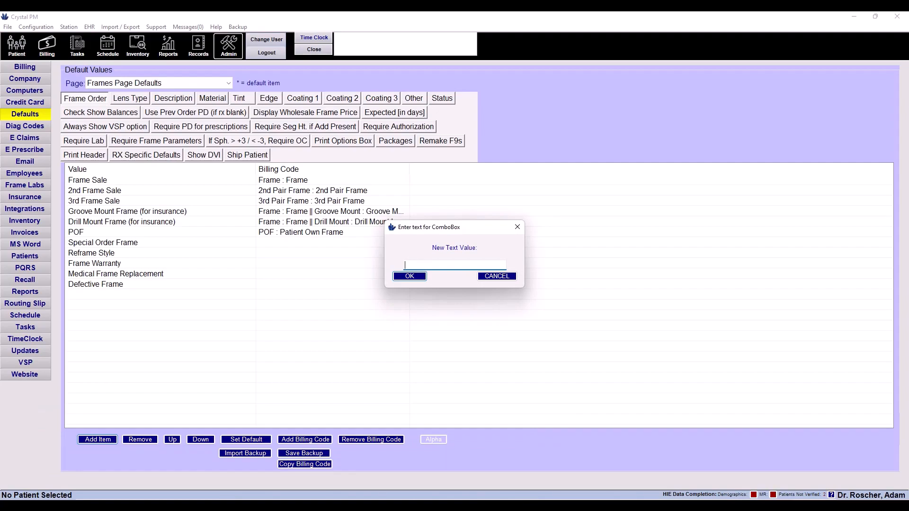
pyautogui.click(454, 266)
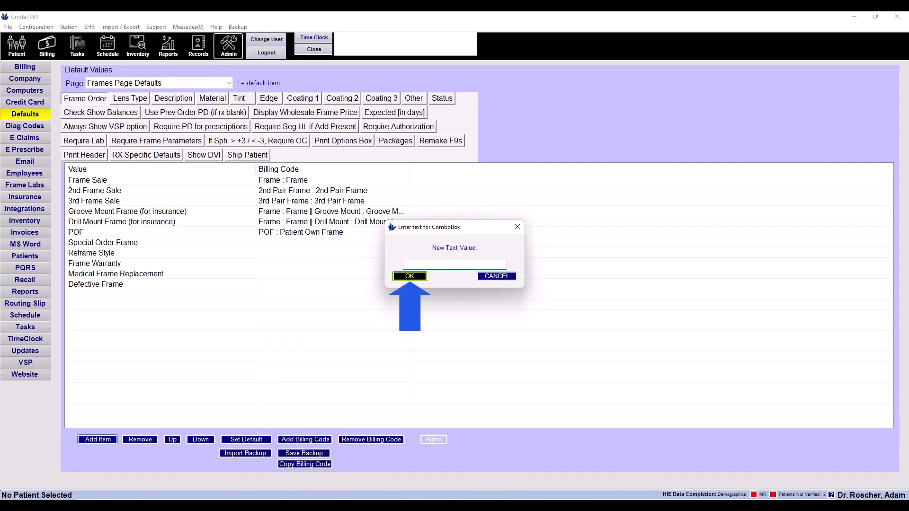
pyautogui.write('S')
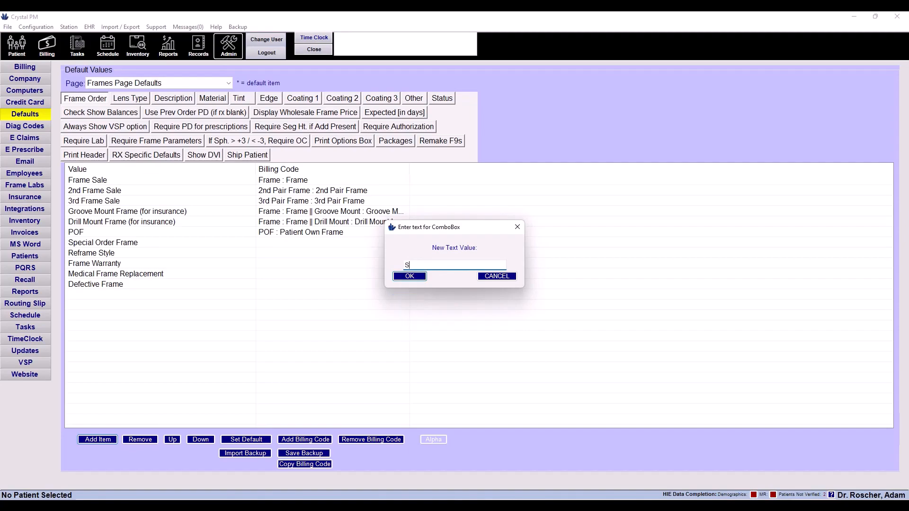
pyautogui.write('unglass Sale')
pyautogui.press('Return')
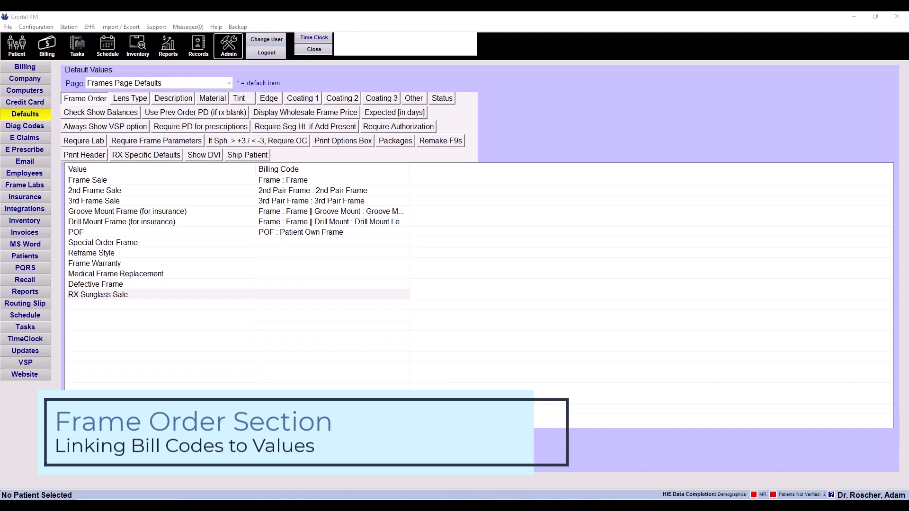
# Step: Link the "RX-Suns" billing code to the "RX Sunglass Sale" Frame Order value, finding it by the description "rx"
pyautogui.click(98, 295)
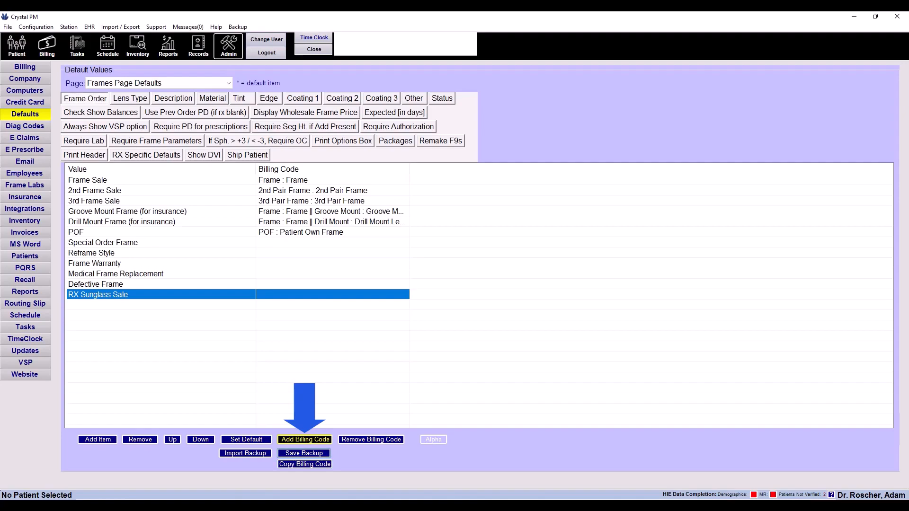
pyautogui.click(305, 439)
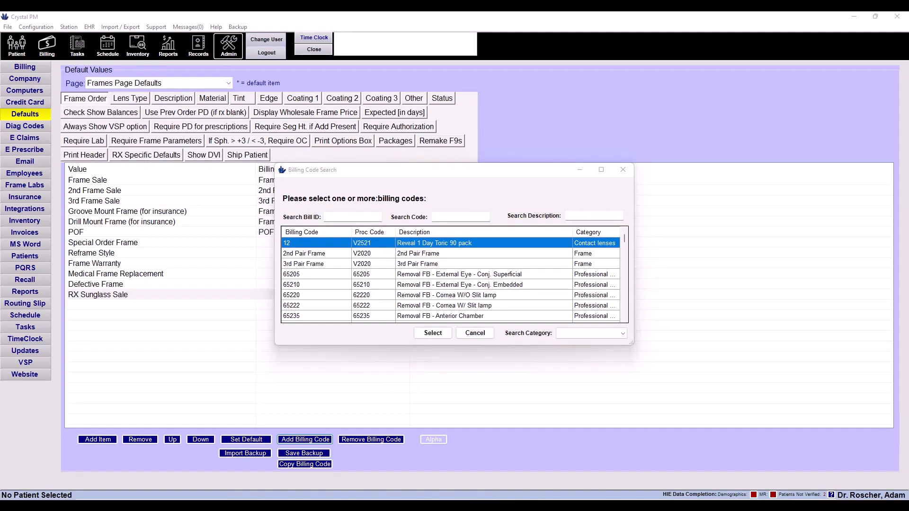
pyautogui.click(594, 216)
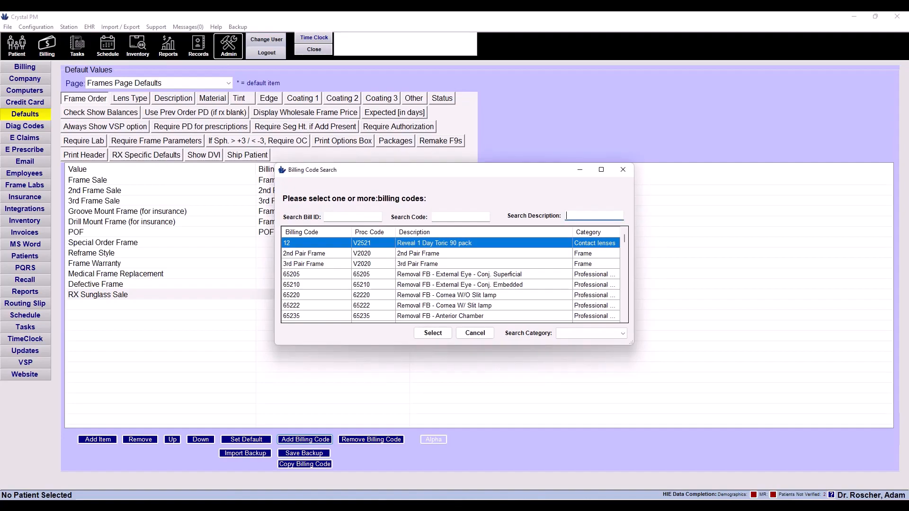
pyautogui.write('rx')
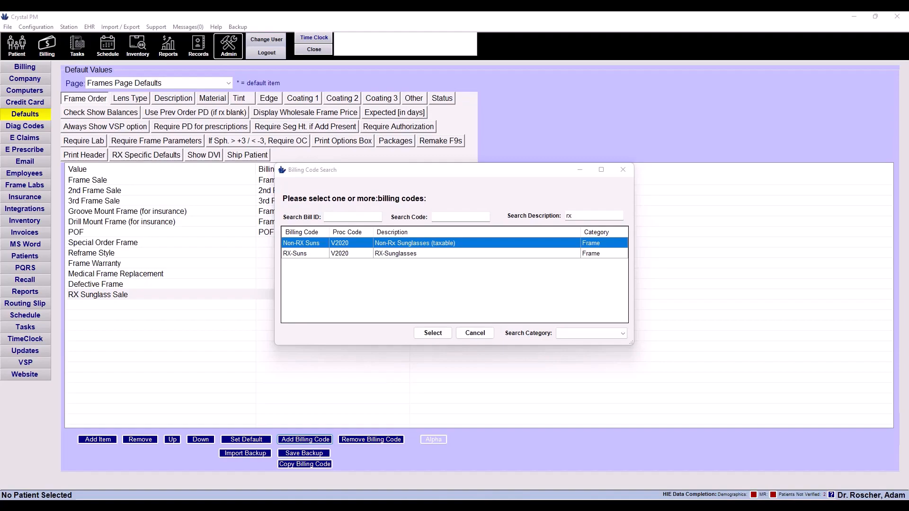
pyautogui.click(307, 254)
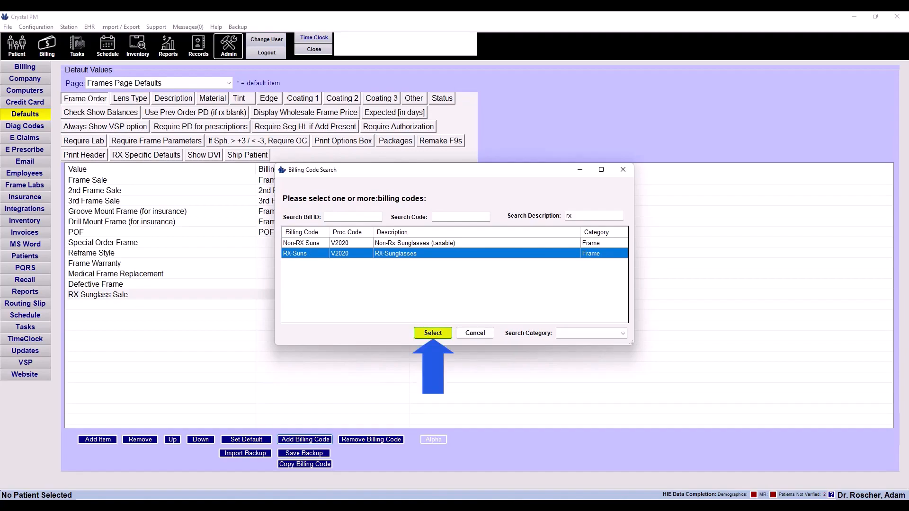
pyautogui.click(432, 333)
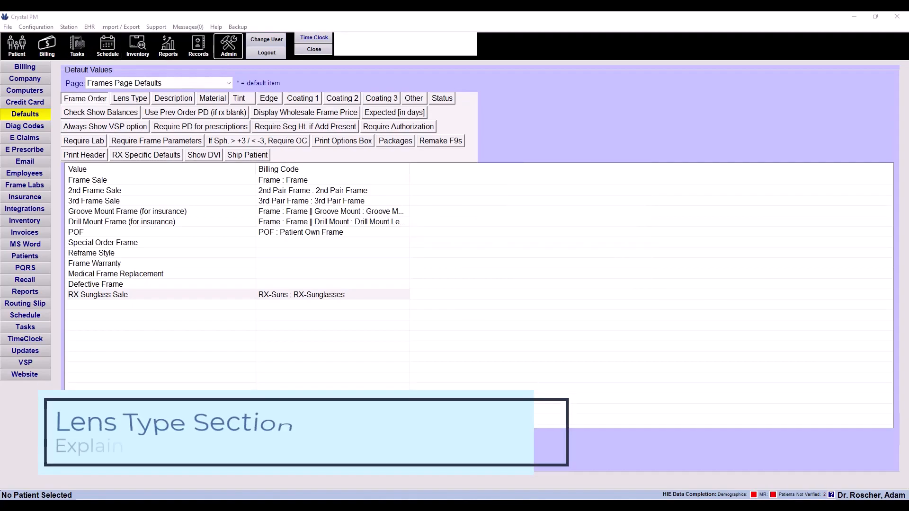
# Step: View the Lens Type defaults, and remove the "Bifocal - FT 22" value from the Description defaults
pyautogui.click(131, 98)
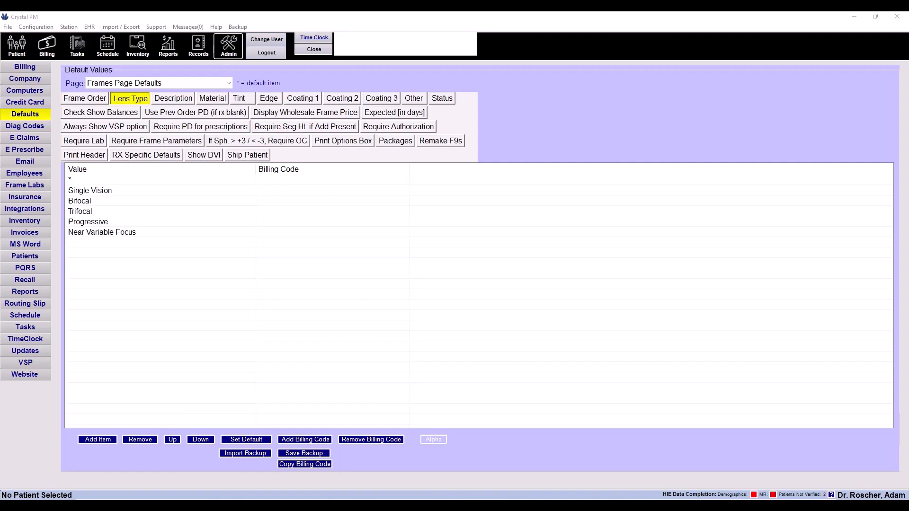
pyautogui.click(173, 98)
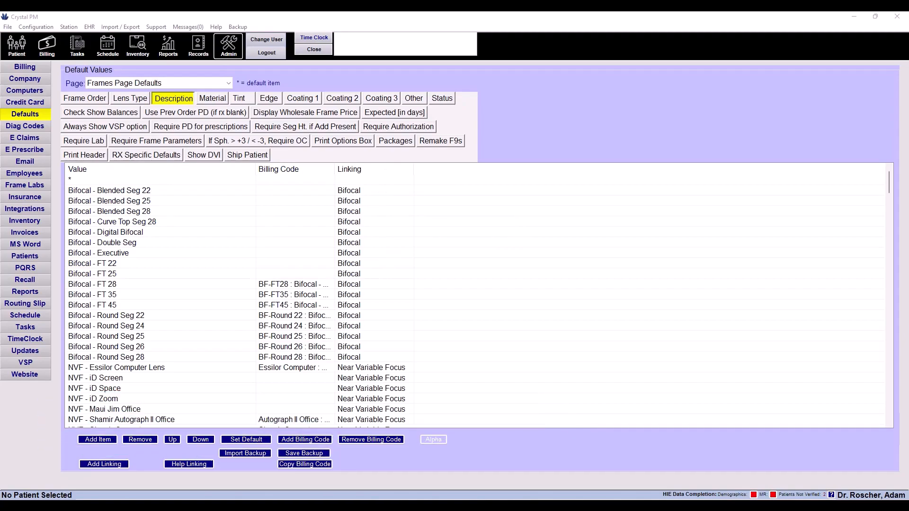
pyautogui.click(92, 264)
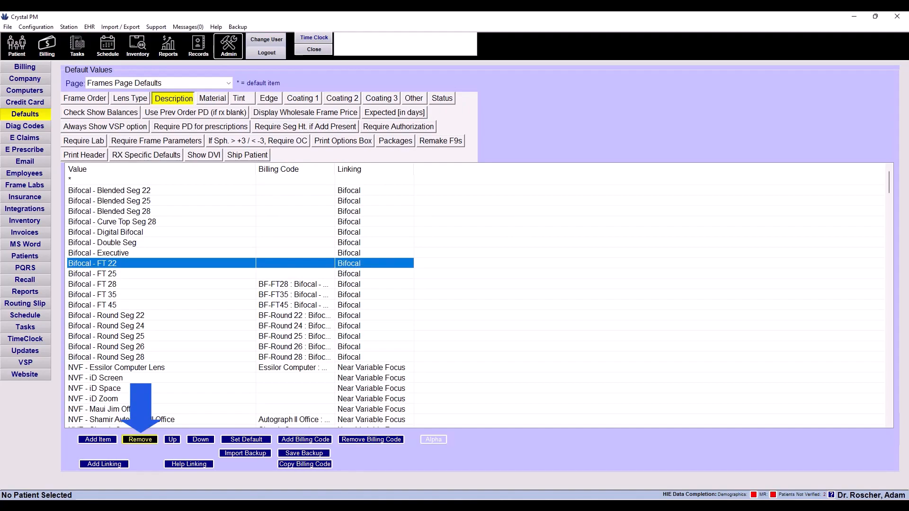
pyautogui.click(140, 439)
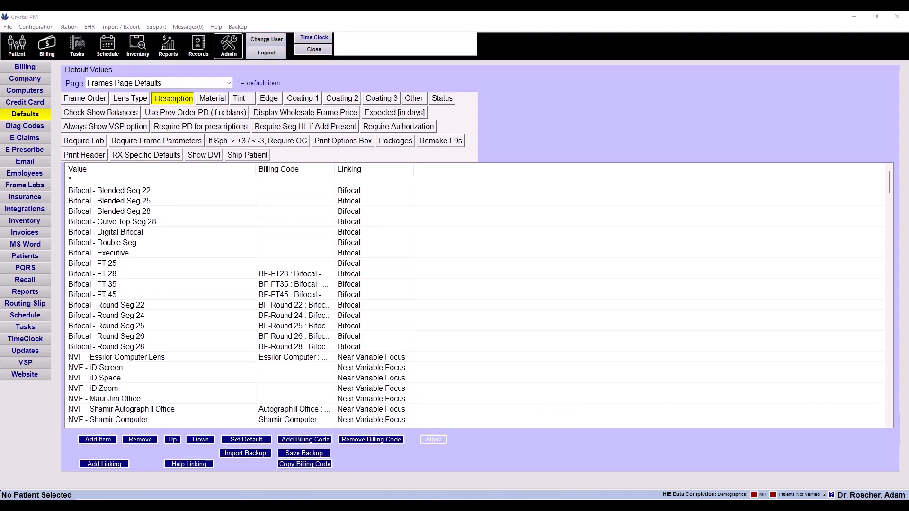
# Step: Link the "BF-Exec" billing code to the "Bifocal - Executive" description value, finding it by the description "exec"
pyautogui.click(98, 252)
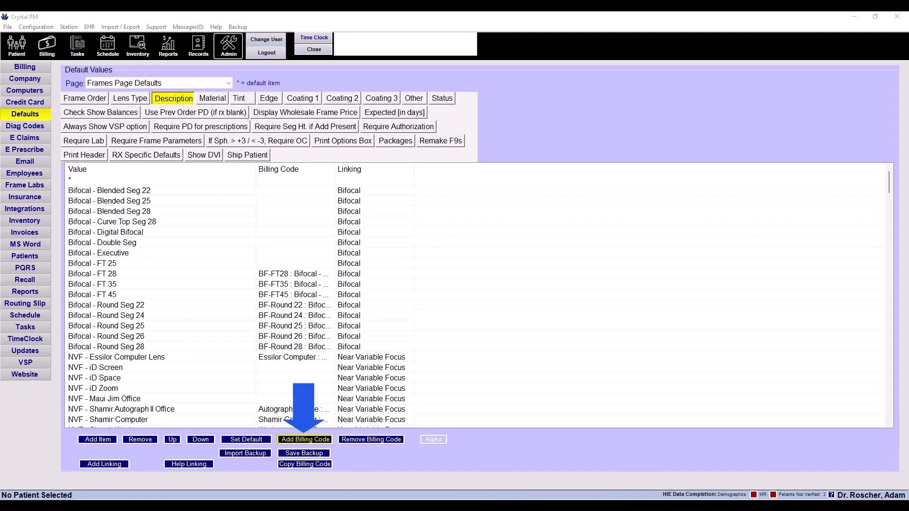
pyautogui.click(305, 440)
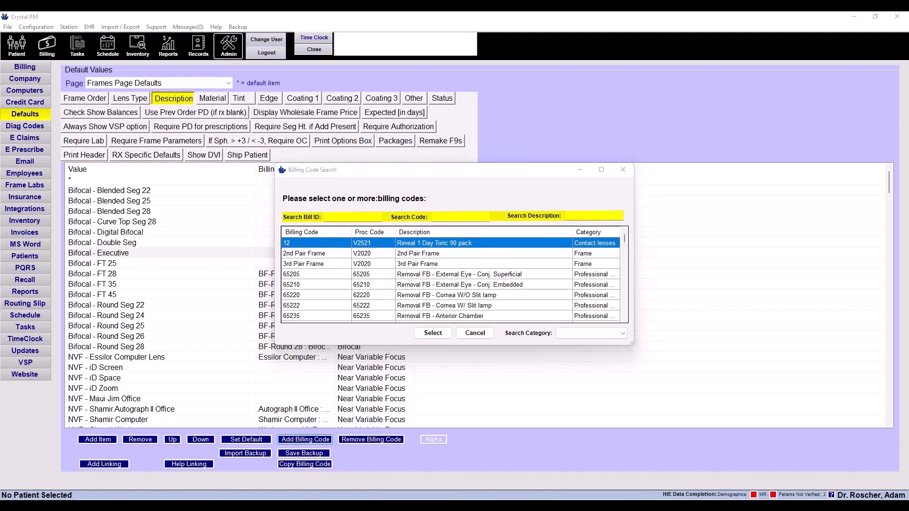
pyautogui.click(594, 215)
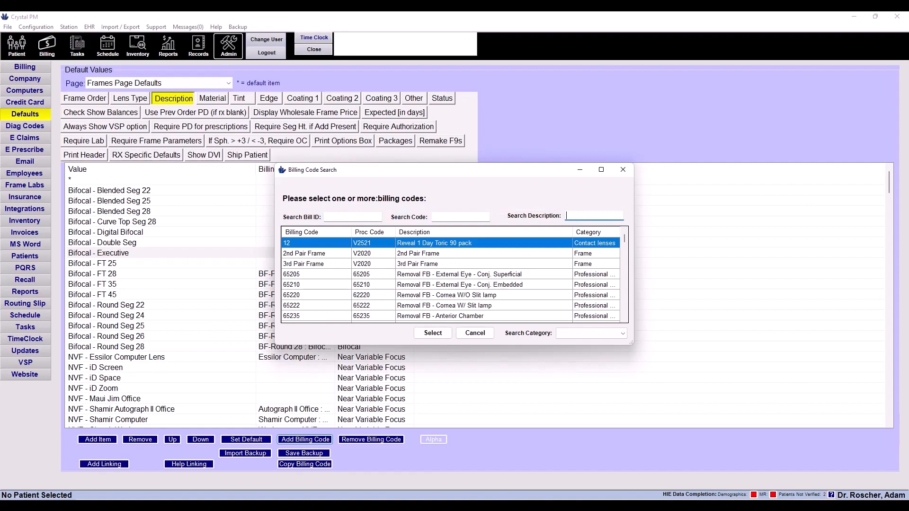
pyautogui.write('exec')
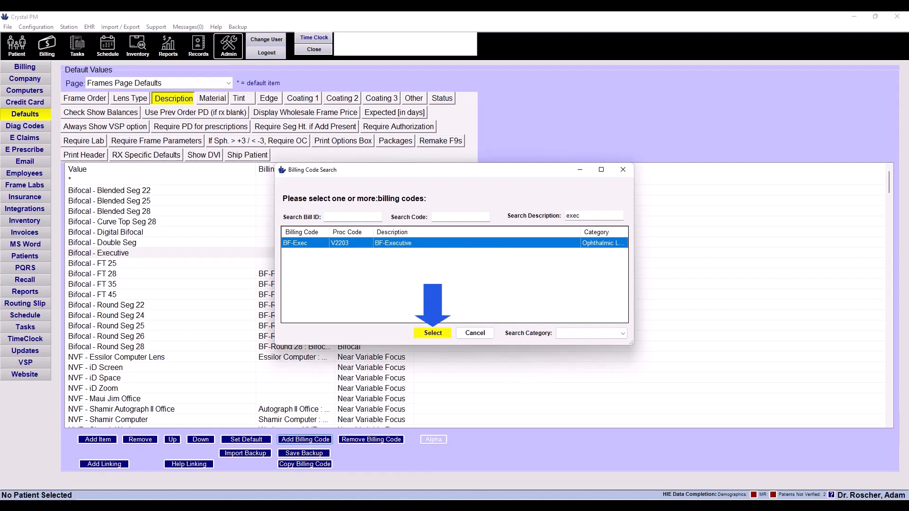
pyautogui.click(432, 333)
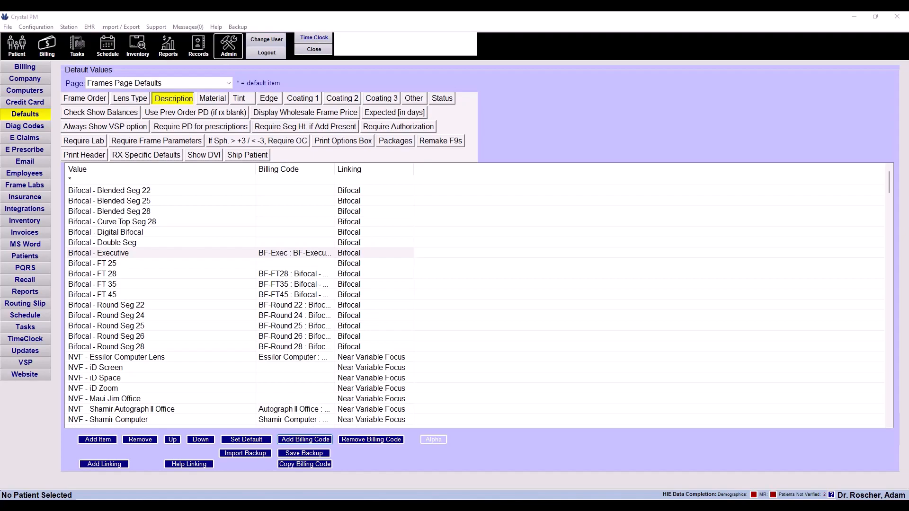
# Step: Add a new value named "Progressive XYZ" to the Description defaults
pyautogui.click(98, 439)
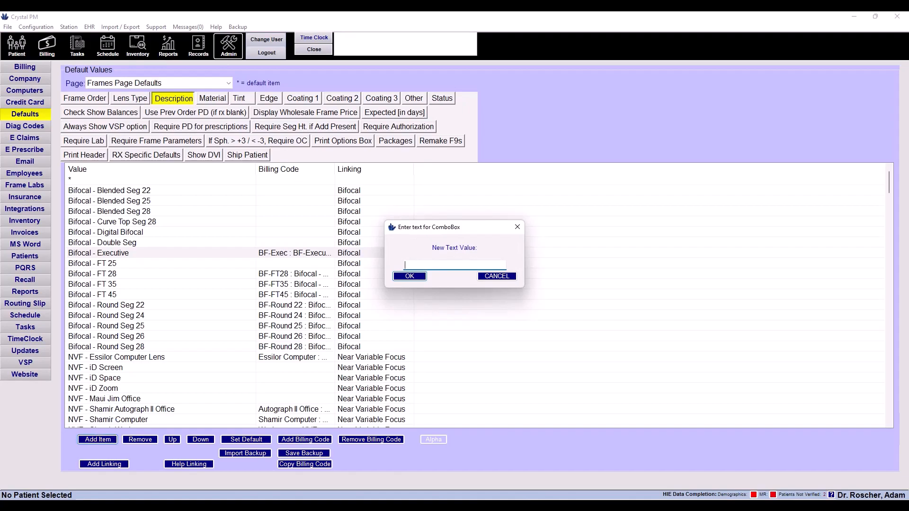
pyautogui.write('Progressive XYZ')
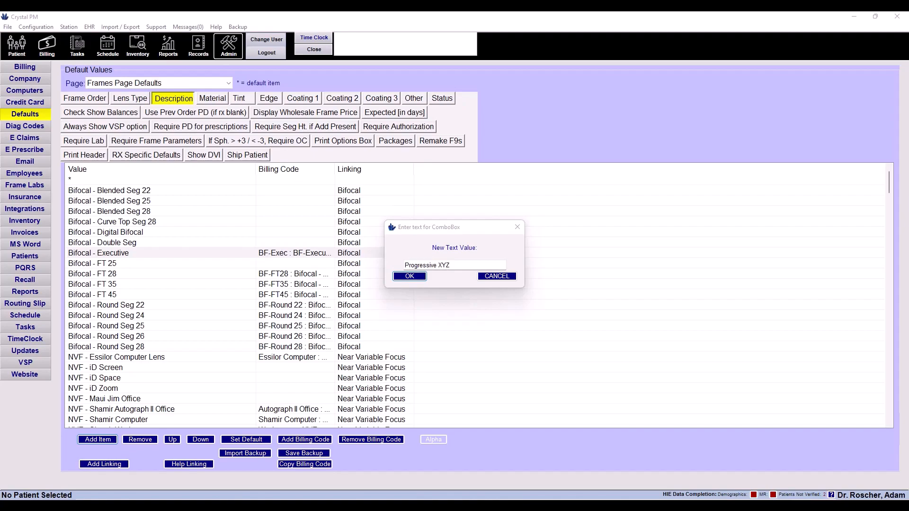
pyautogui.press('Return')
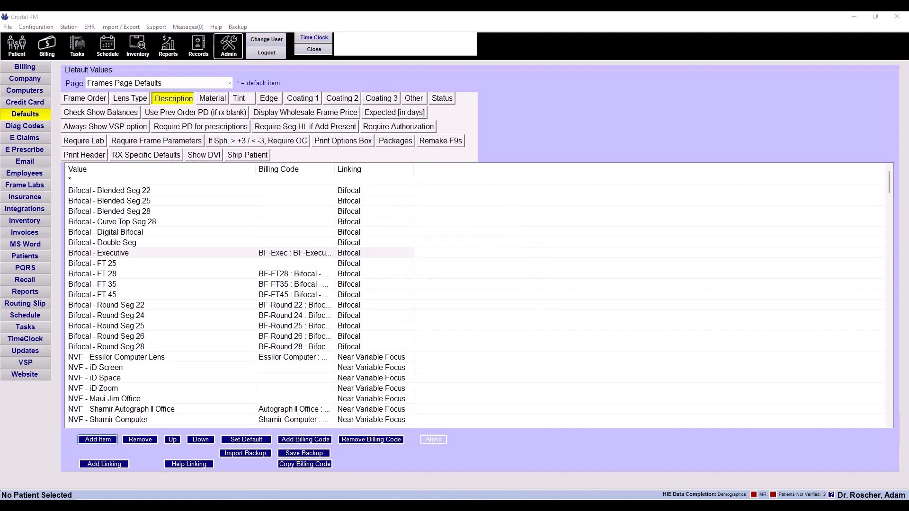
# Step: Link the "Progressive XYZ" billing code to the new "Progressive XYZ" description value, finding it by the description "progressive"
pyautogui.click(889, 331)
pyautogui.moveTo(889, 226); pyautogui.dragTo(889, 410)
pyautogui.click(96, 420)
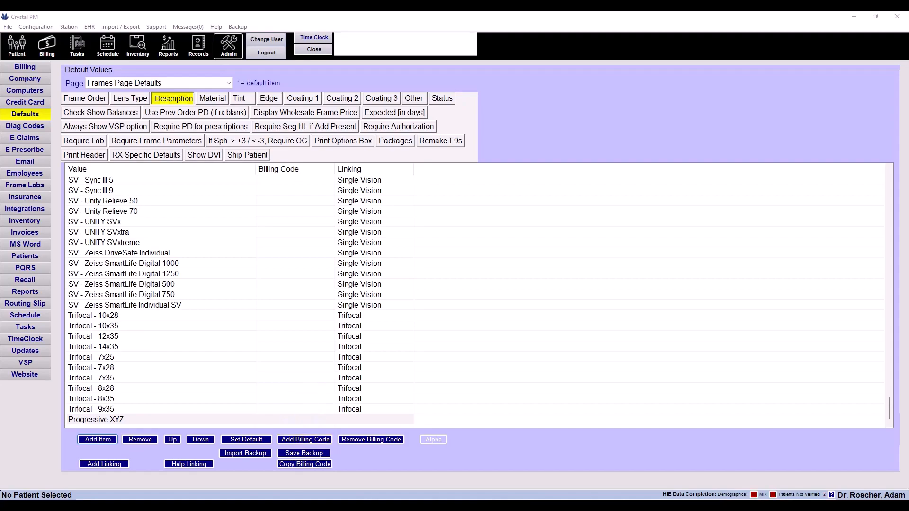
pyautogui.click(305, 440)
pyautogui.write('pro')
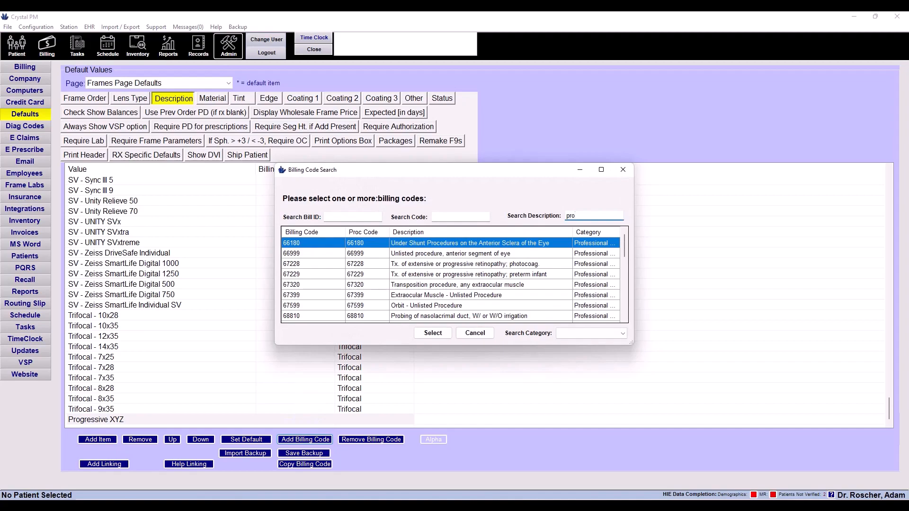
pyautogui.write('gressive')
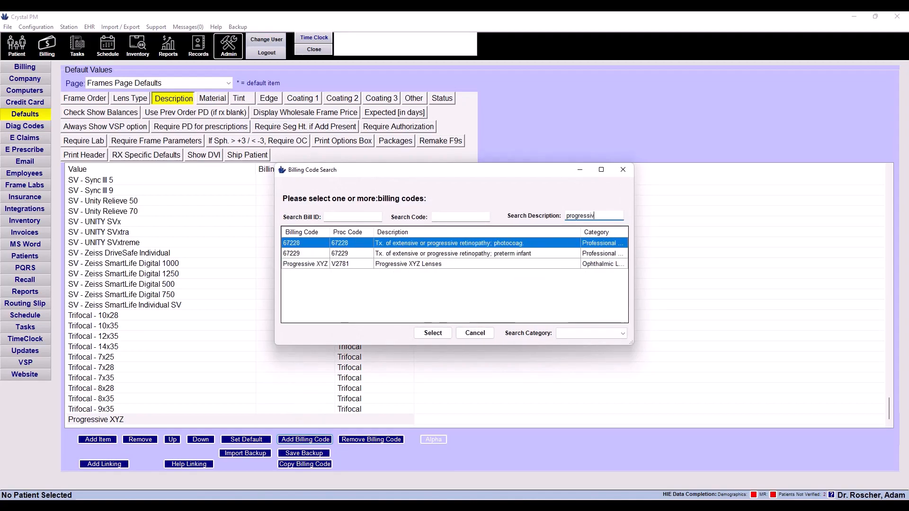
pyautogui.click(408, 263)
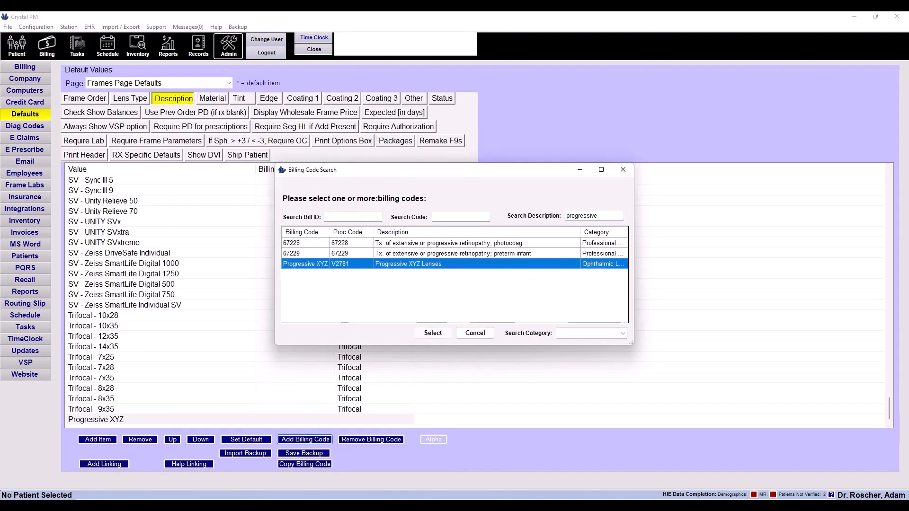
pyautogui.click(432, 333)
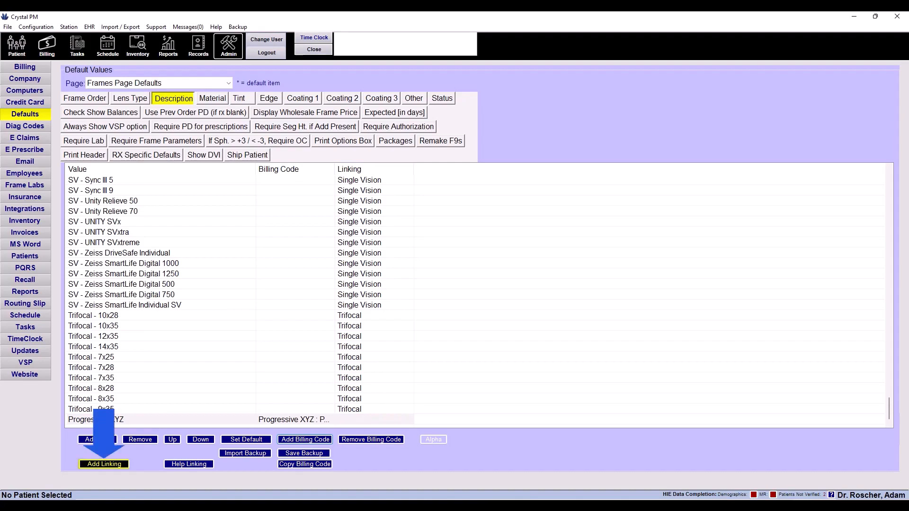
# Step: Link the "Progressive XYZ" description value to the Progressive lens type instead of the blank item, and save the linking
pyautogui.click(104, 464)
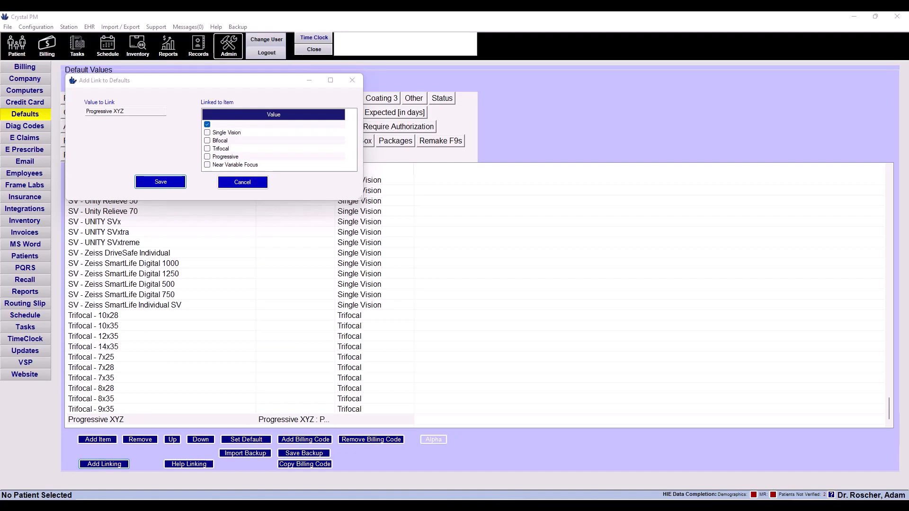
pyautogui.click(207, 125)
pyautogui.click(225, 157)
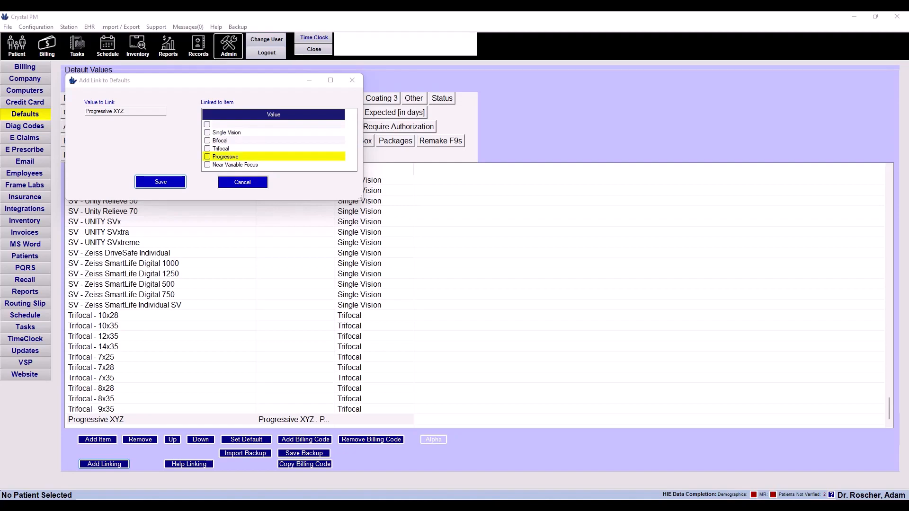
pyautogui.click(207, 156)
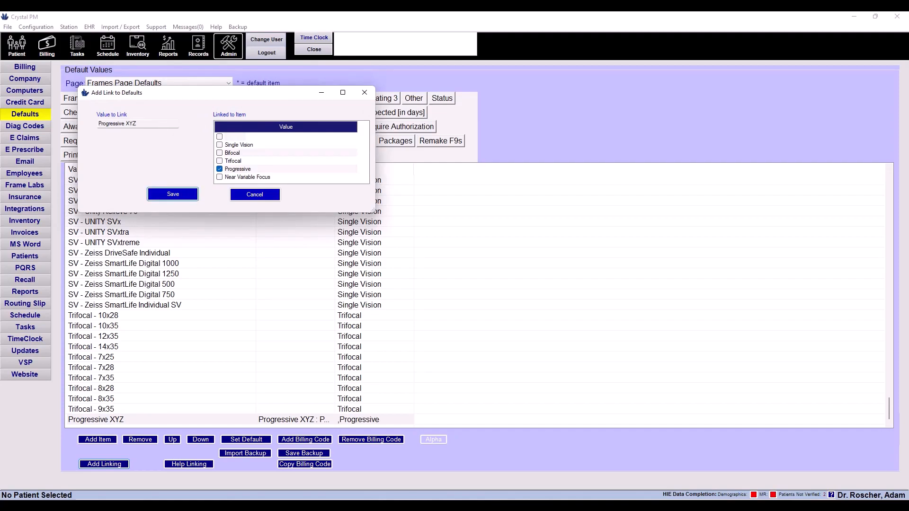
pyautogui.click(172, 194)
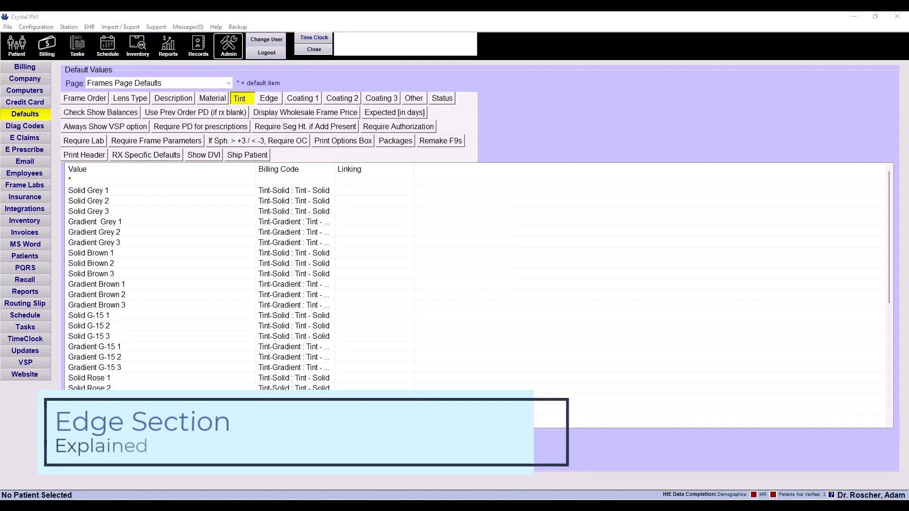
# Step: Examine the Edge, Coating 1 and Status default values of the Frames Page Defaults
pyautogui.click(269, 99)
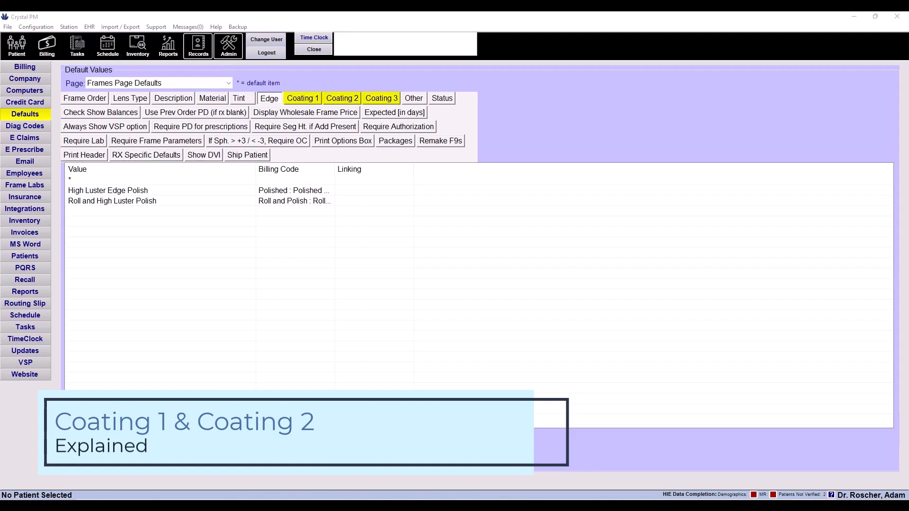
pyautogui.click(303, 98)
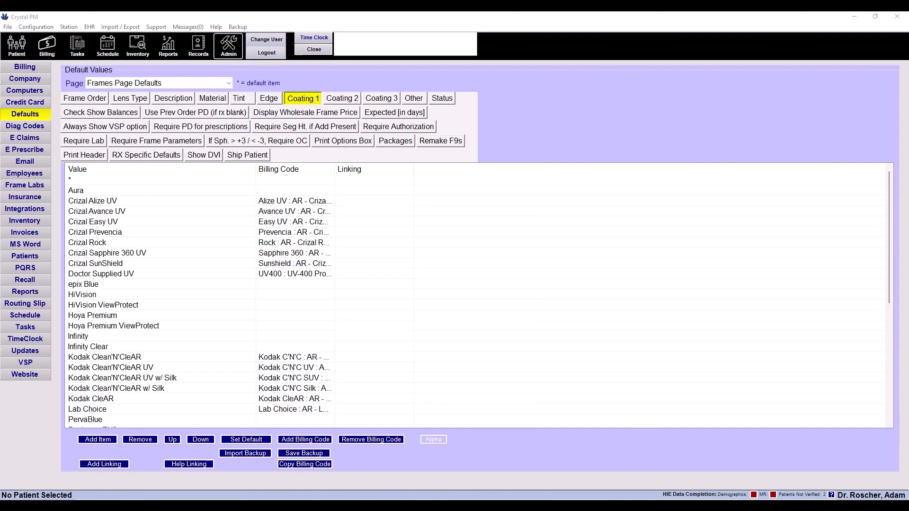
pyautogui.doubleClick(334, 169)
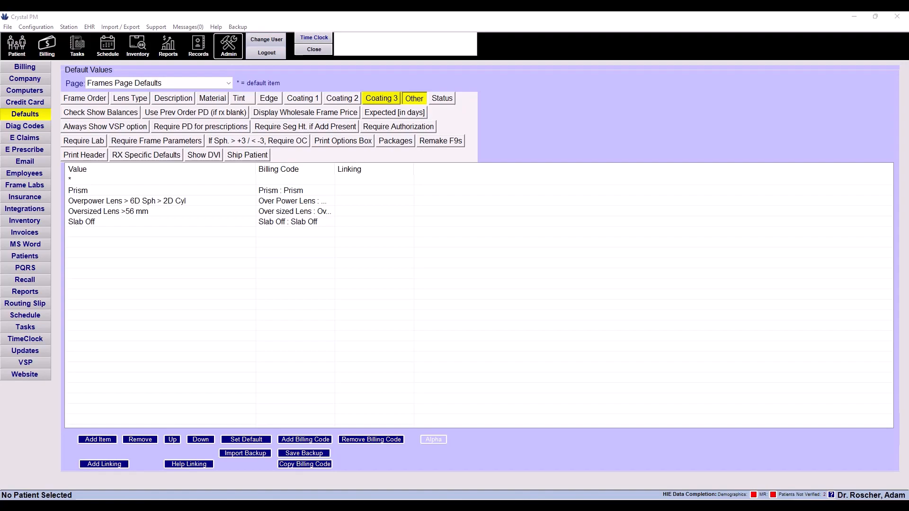
pyautogui.click(442, 98)
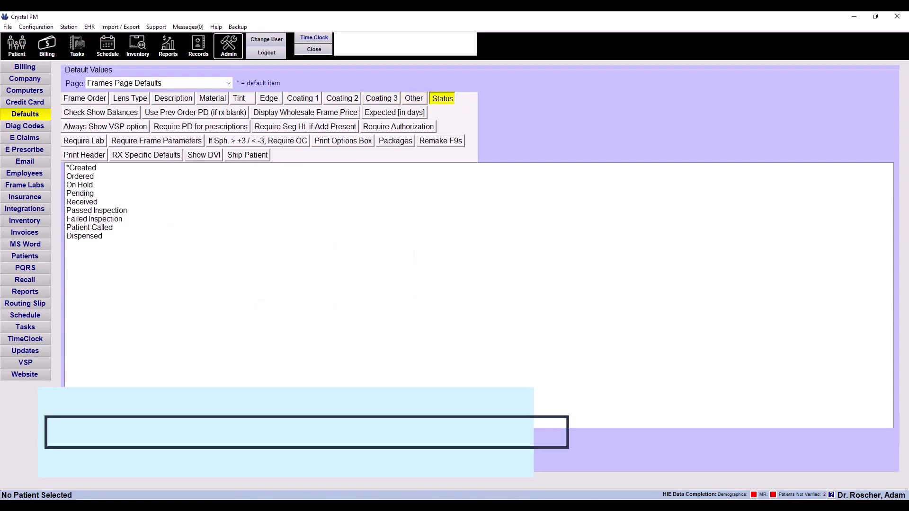